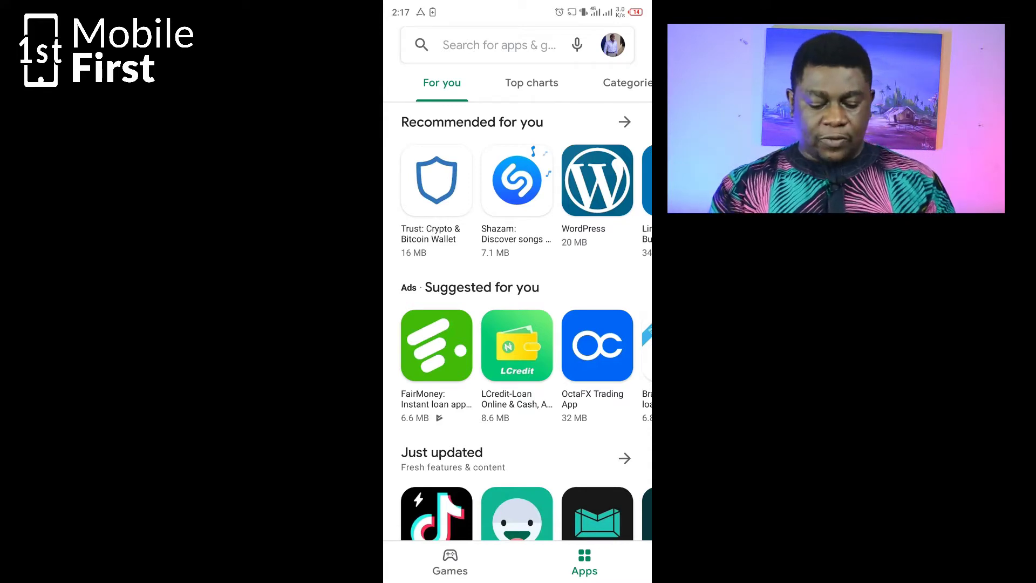
Search the Play Store for 'j' to bring up J2ME Loader.
click(486, 44)
text(j)
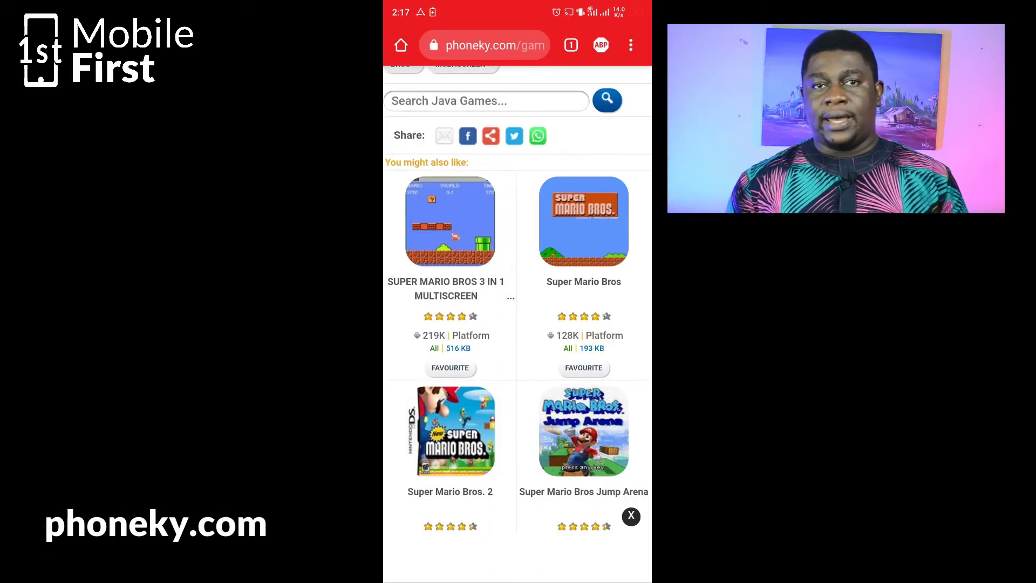
Go to PHONEKY's JAVA GAMES listing through the GAMES section of the site menu.
scroll(518, 324, up, 4)
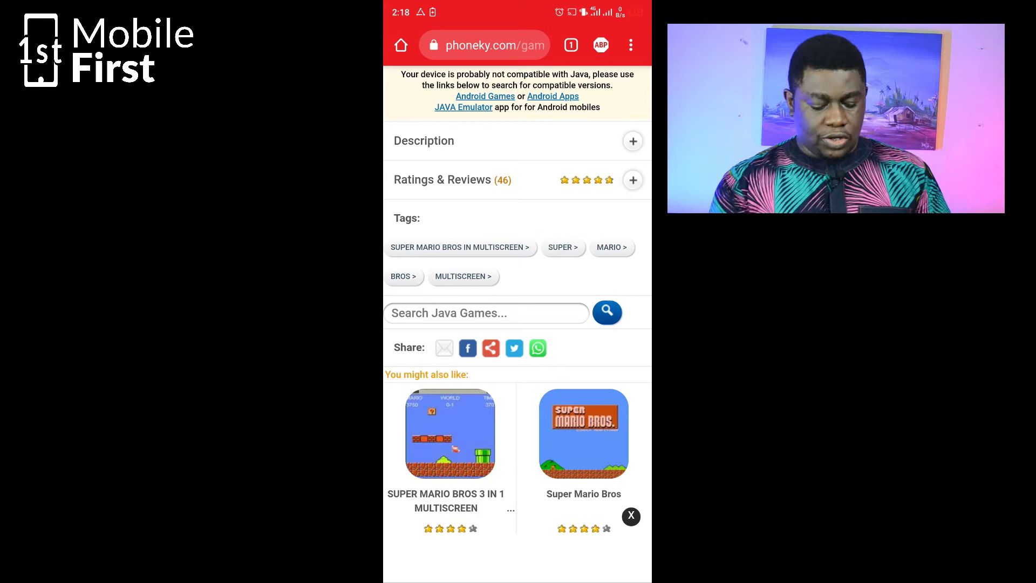
scroll(518, 324, up, 10)
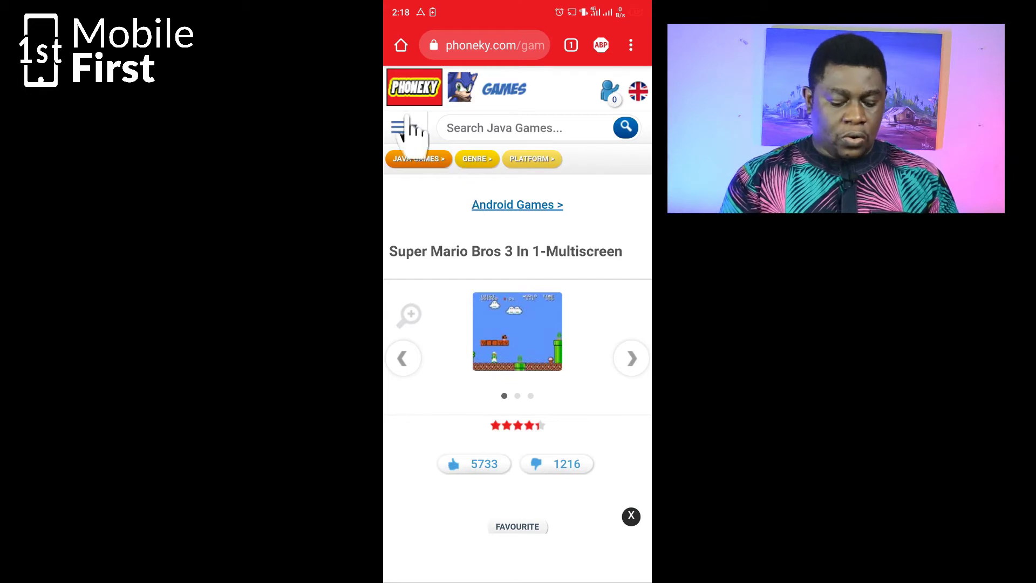
click(415, 129)
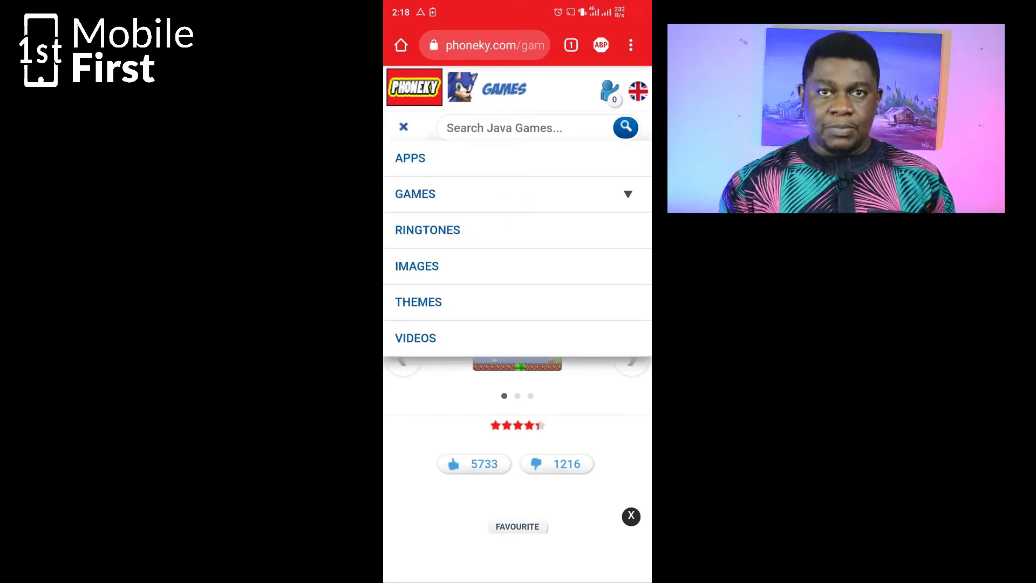
click(626, 194)
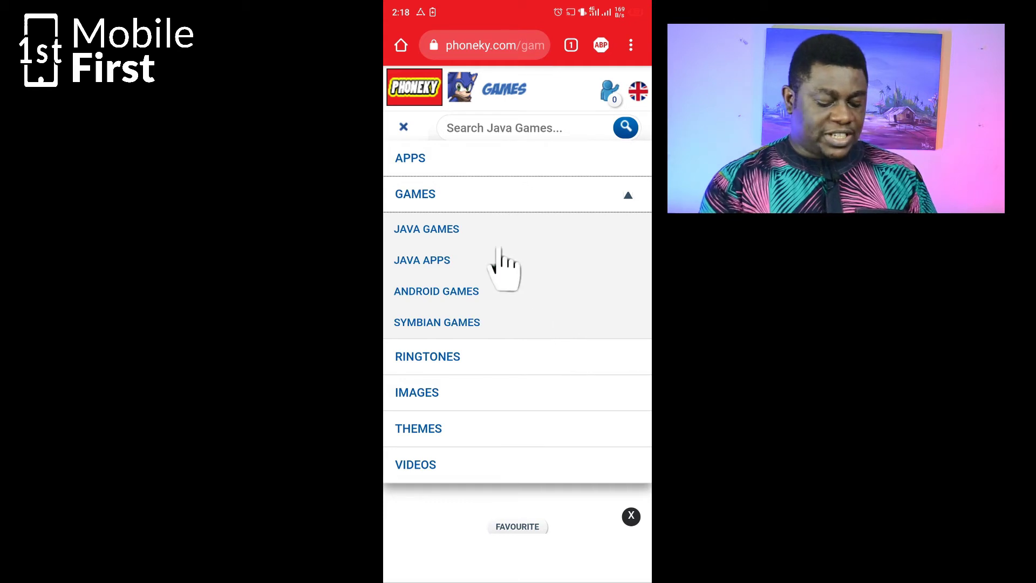
click(464, 229)
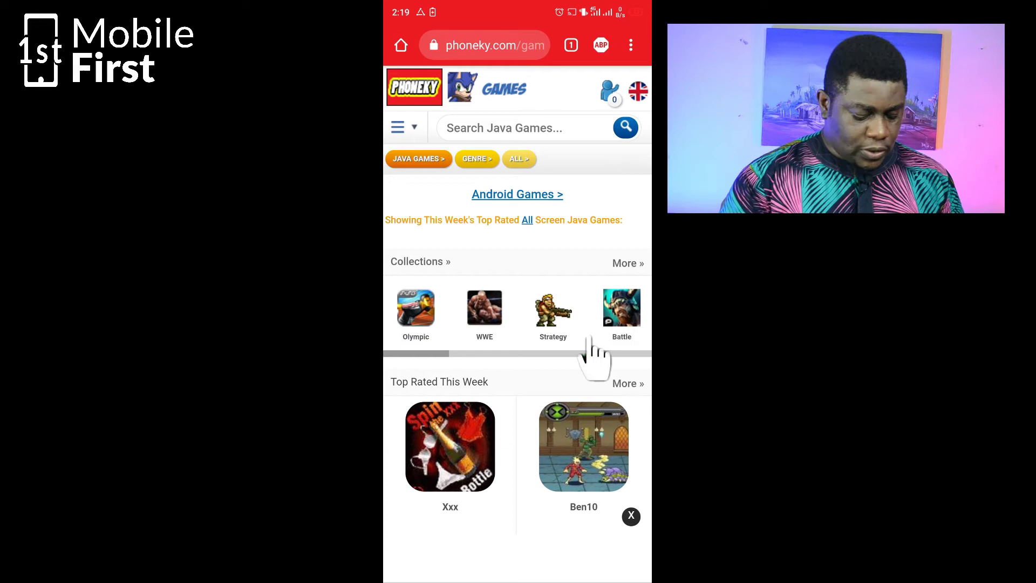
Open Art Of War 2 from the Strategy collection and start its Alternative Download Link.
click(554, 315)
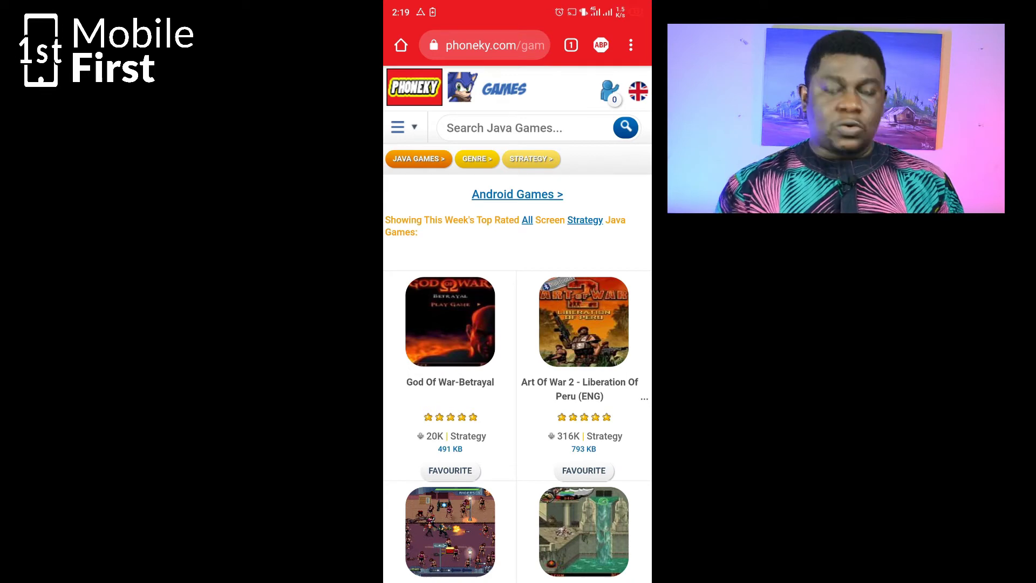
click(557, 317)
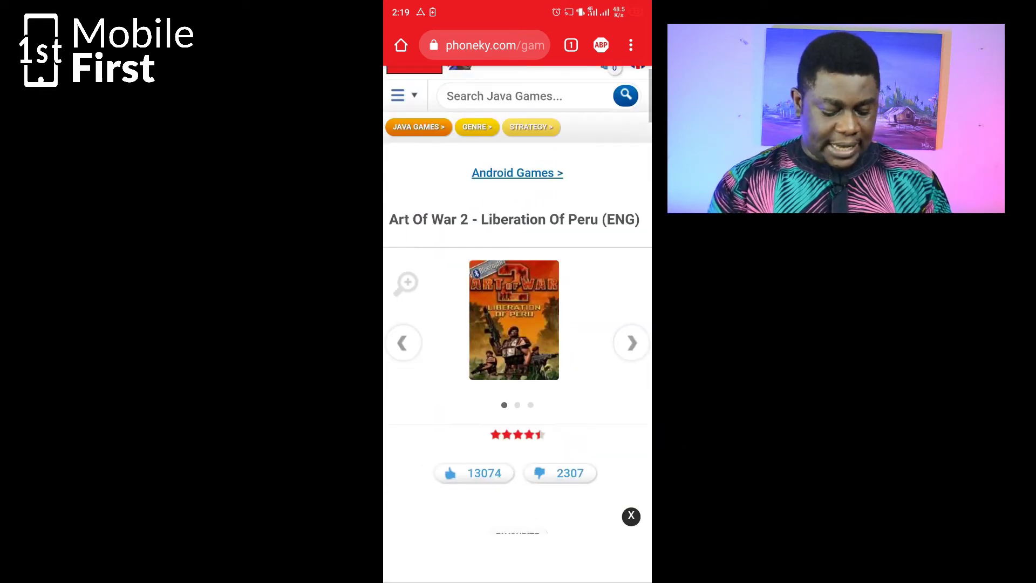
scroll(518, 324, down, 2)
scroll(517, 324, down, 5)
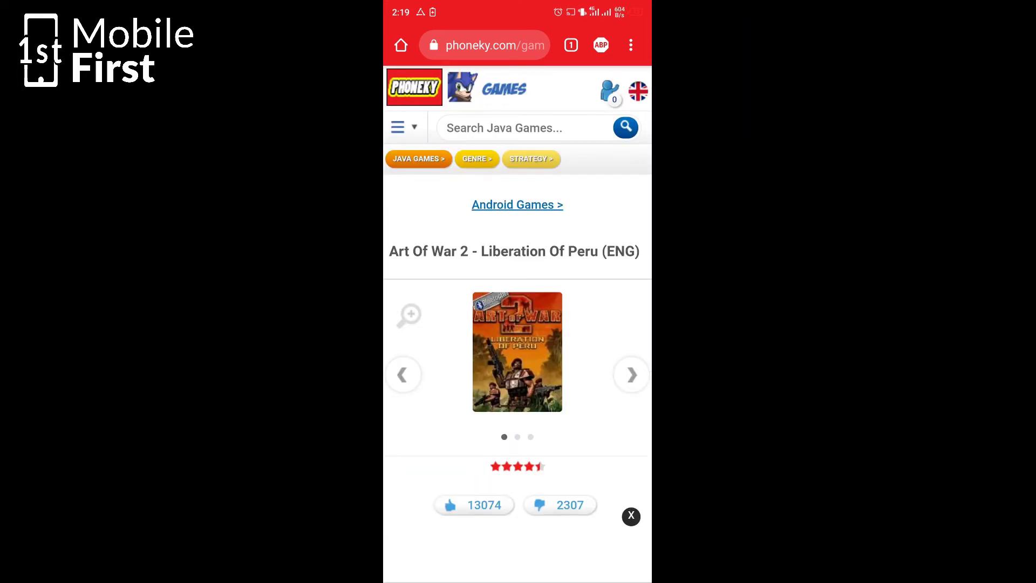
scroll(518, 324, down, 3)
scroll(517, 324, down, 4)
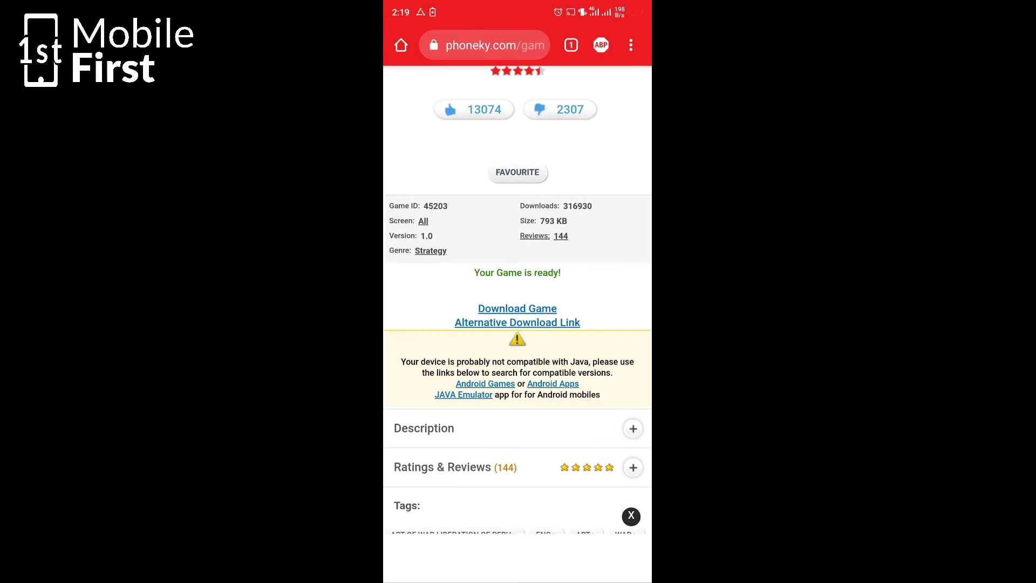
click(561, 322)
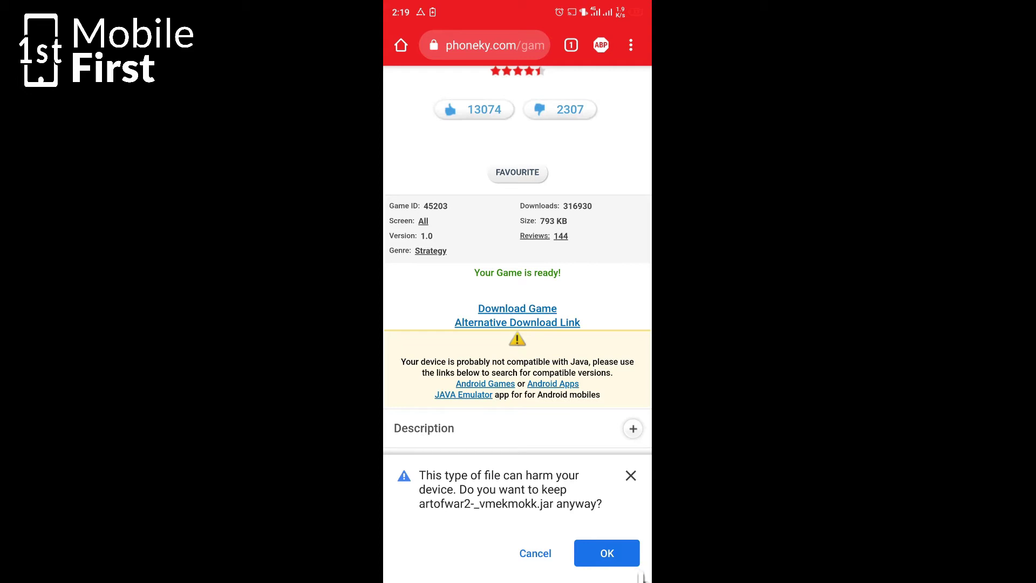
Keep artofwar2-_vmekmokk.jar, open it in J2ME Loader just once, and start the game.
click(620, 555)
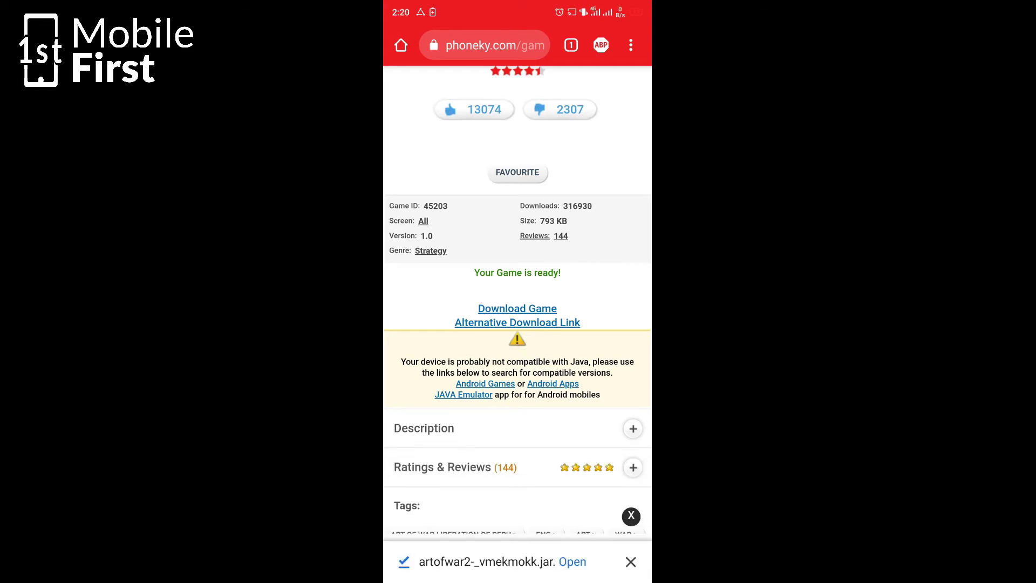
click(572, 562)
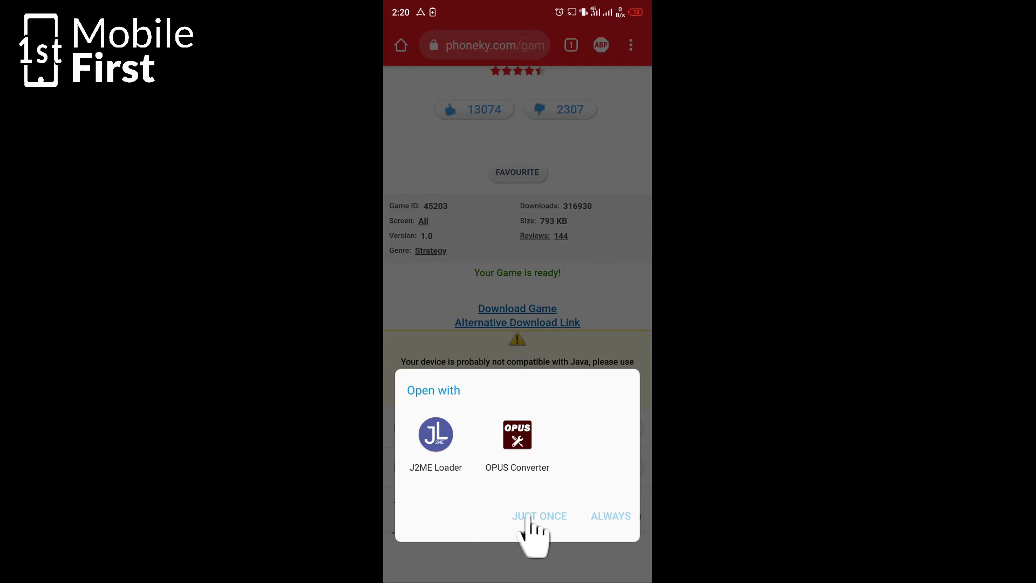
click(457, 447)
click(539, 517)
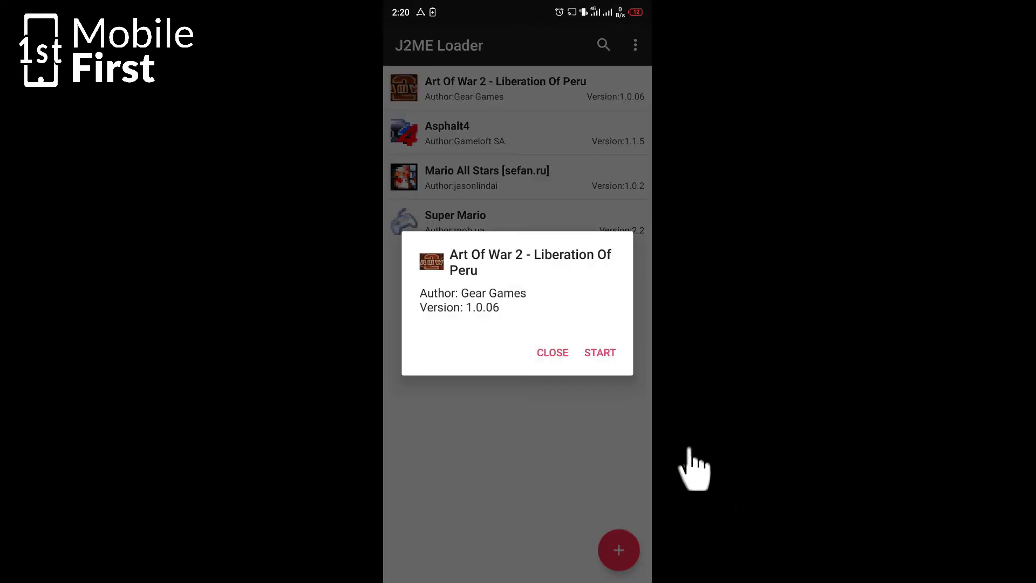
click(600, 352)
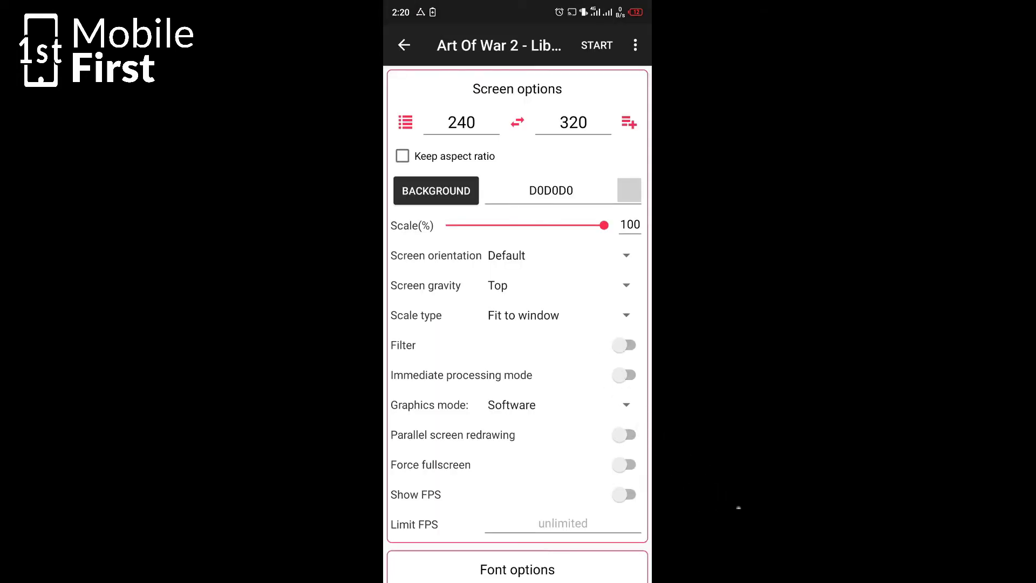
scroll(518, 324, down, 10)
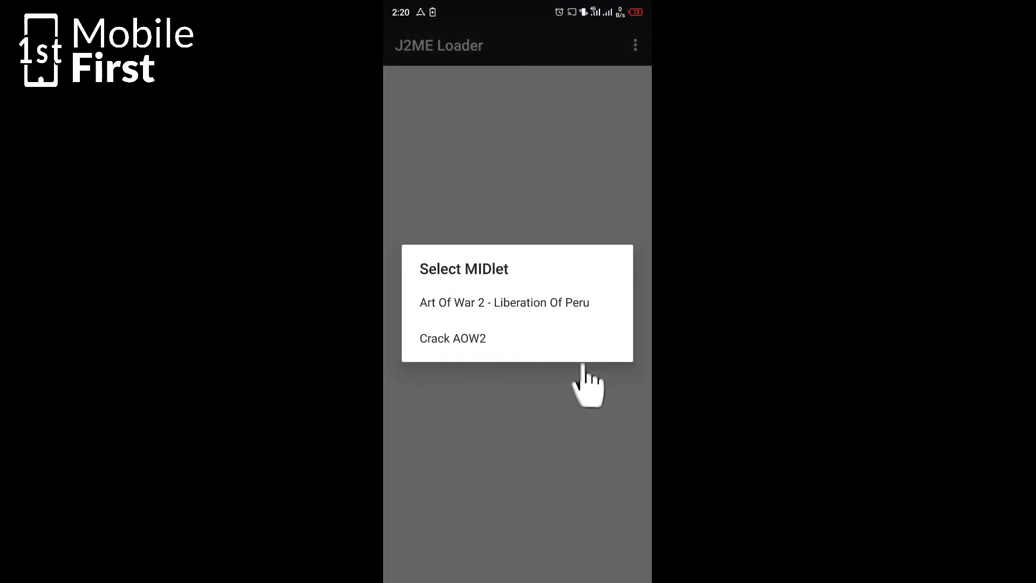
Choose the 'Art Of War 2 - Liberation Of Peru' MIDlet to run.
click(523, 303)
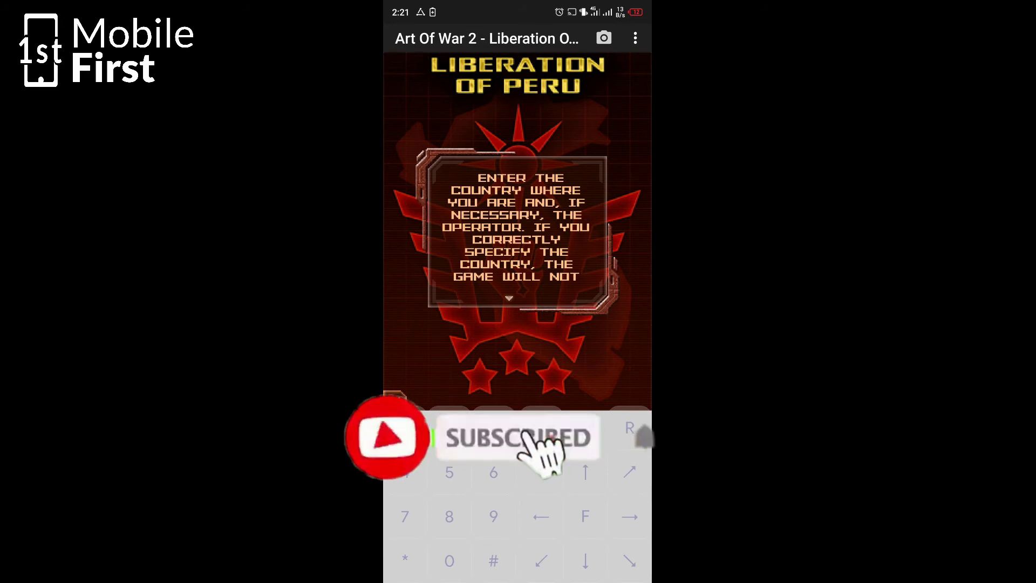
Select Россия as the country and get past the confirmation and update prompts.
key(Return)
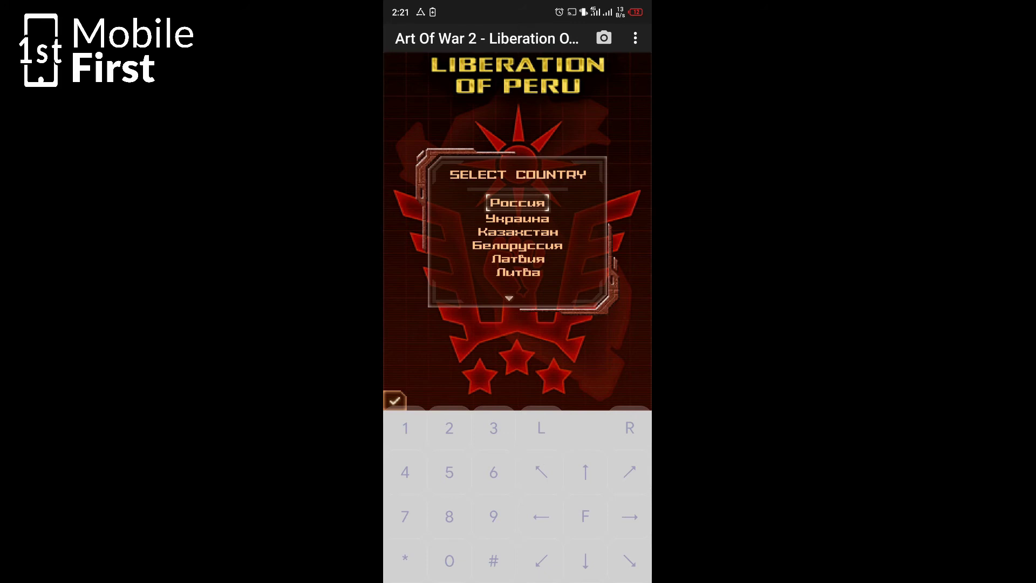
key(Return)
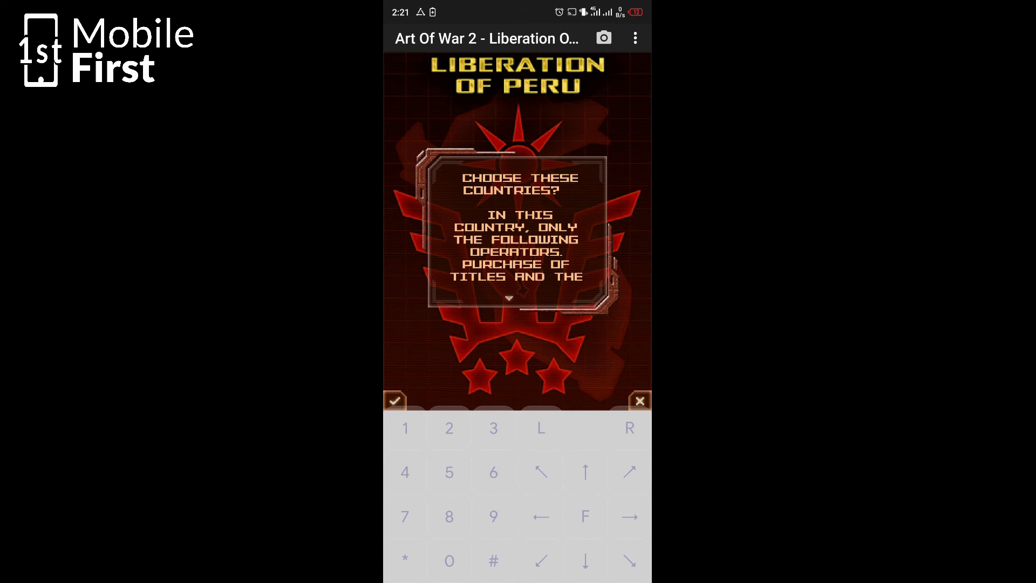
click(395, 400)
click(396, 400)
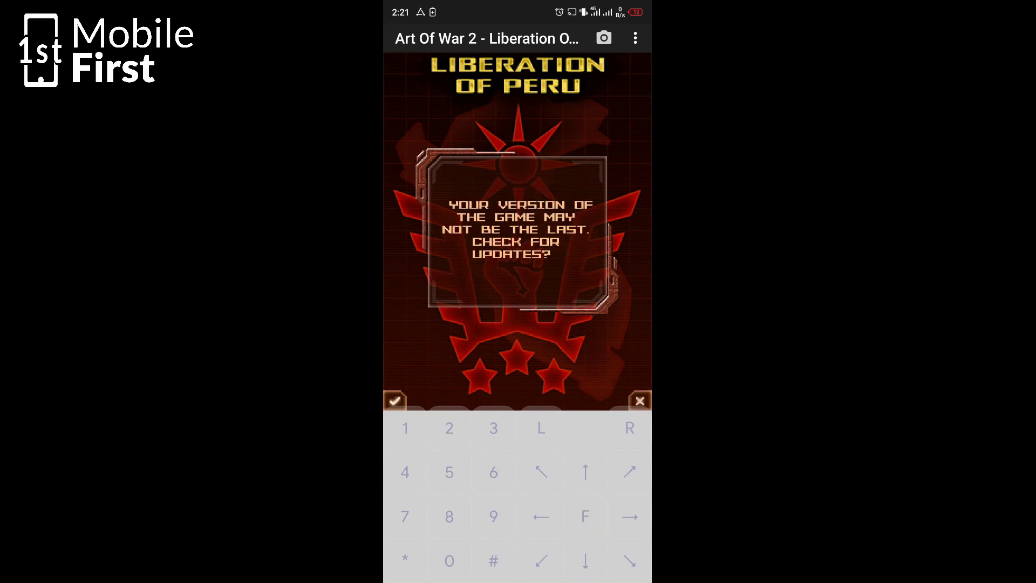
click(585, 517)
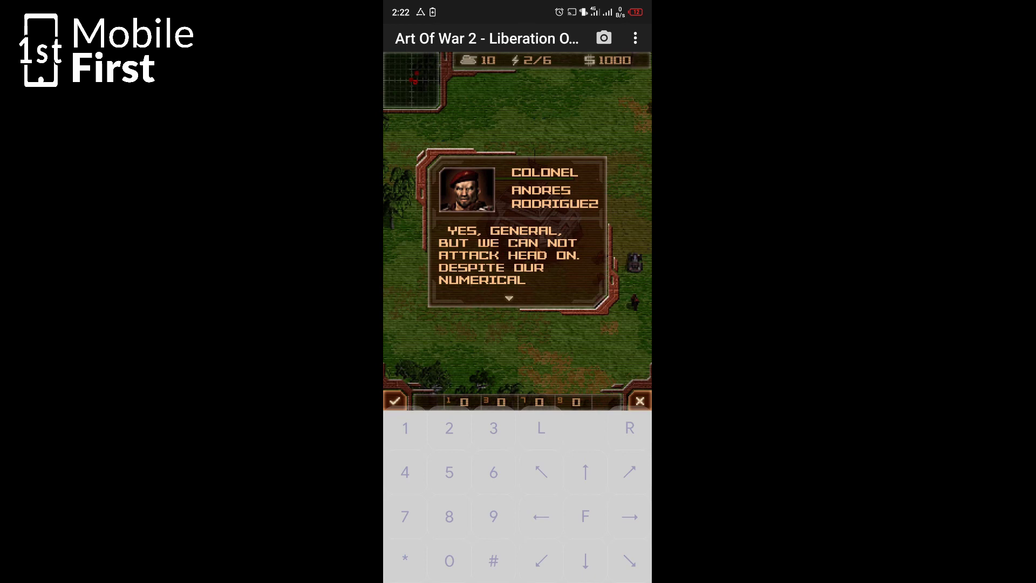
Skip the commanders' briefing dialogue and look around the map beside the base.
click(449, 473)
click(449, 472)
click(449, 473)
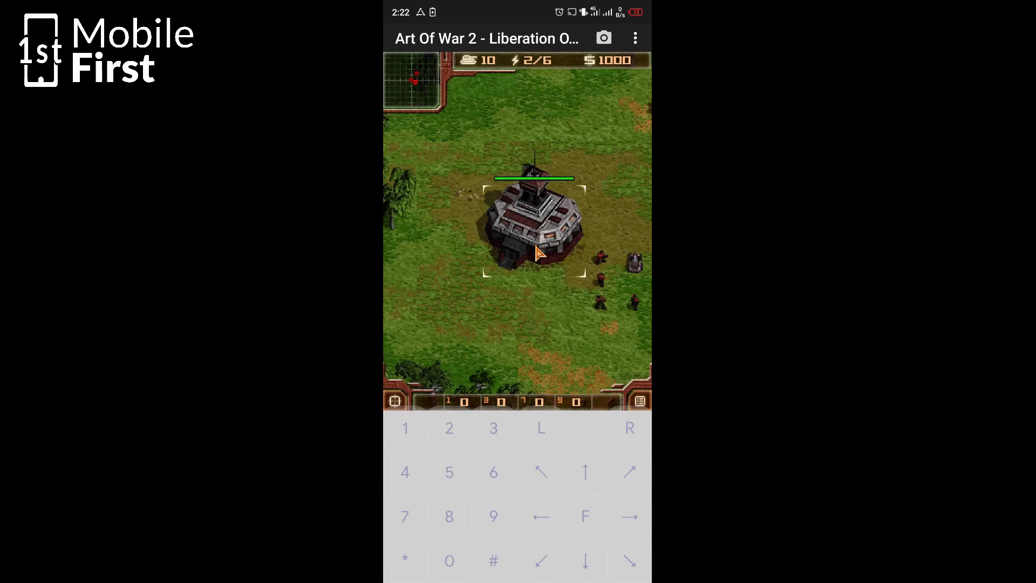
click(630, 517)
click(541, 517)
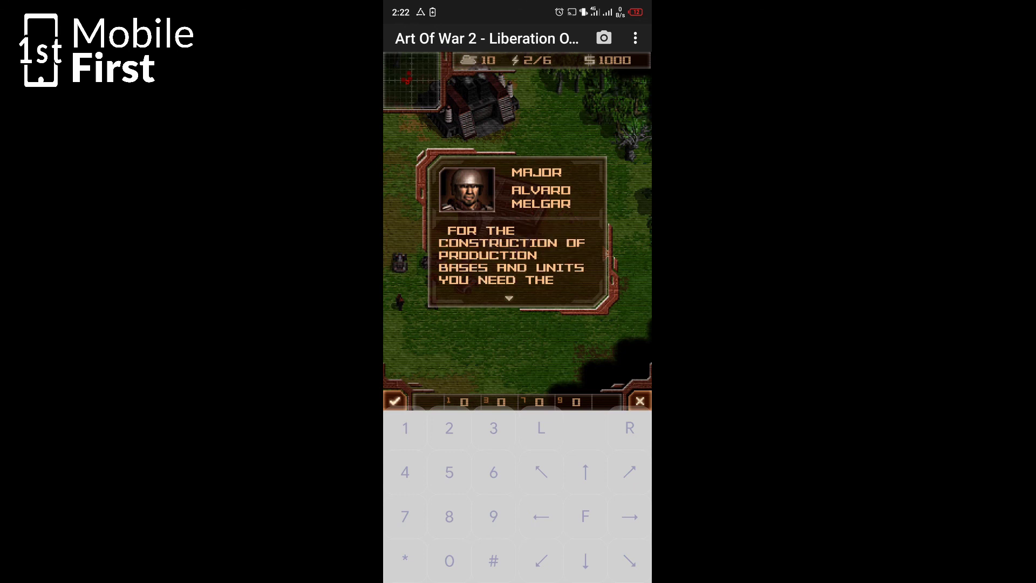